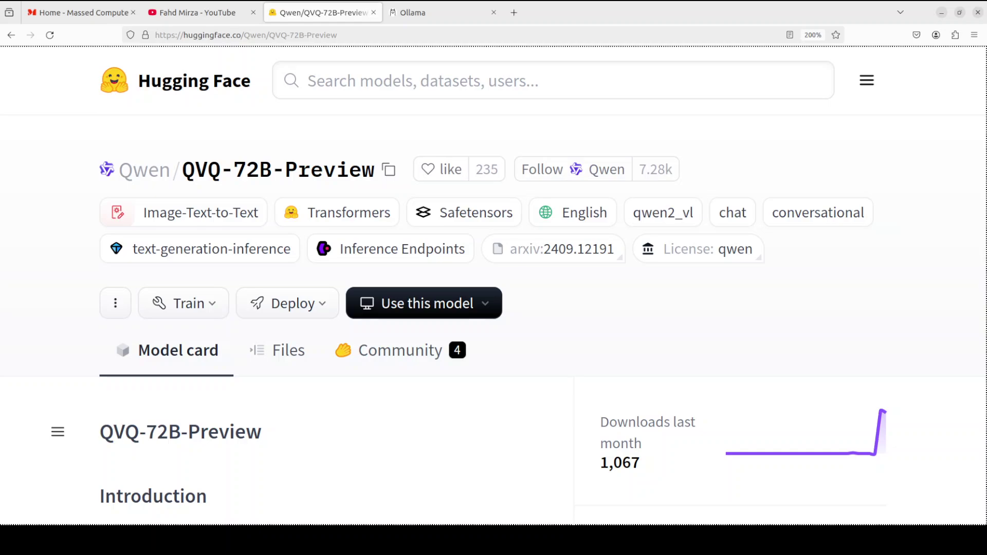
# Show the Massed Compute homepage in Firefox, then bring the Ubuntu release-info terminal forward
pyautogui.click(81, 12)
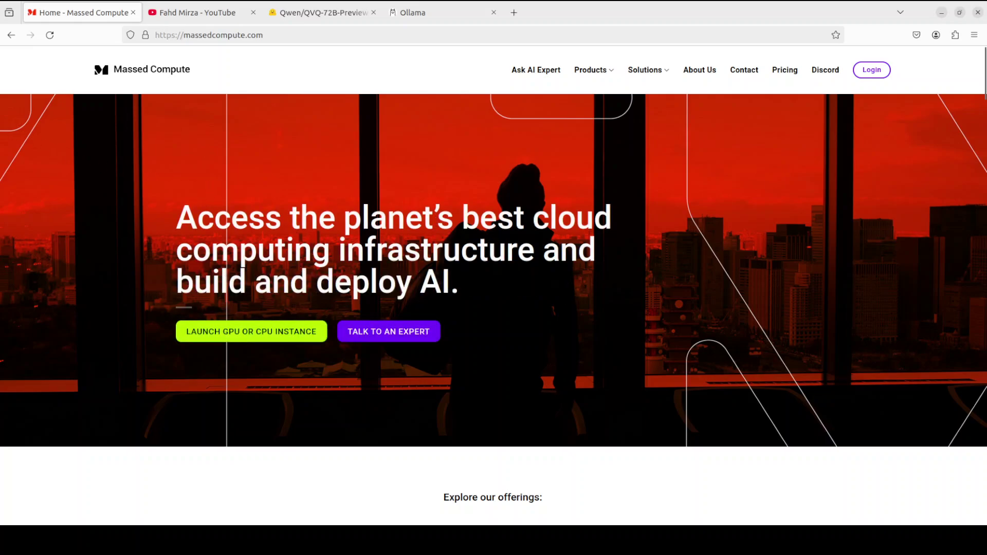
pyautogui.click(1, 130)
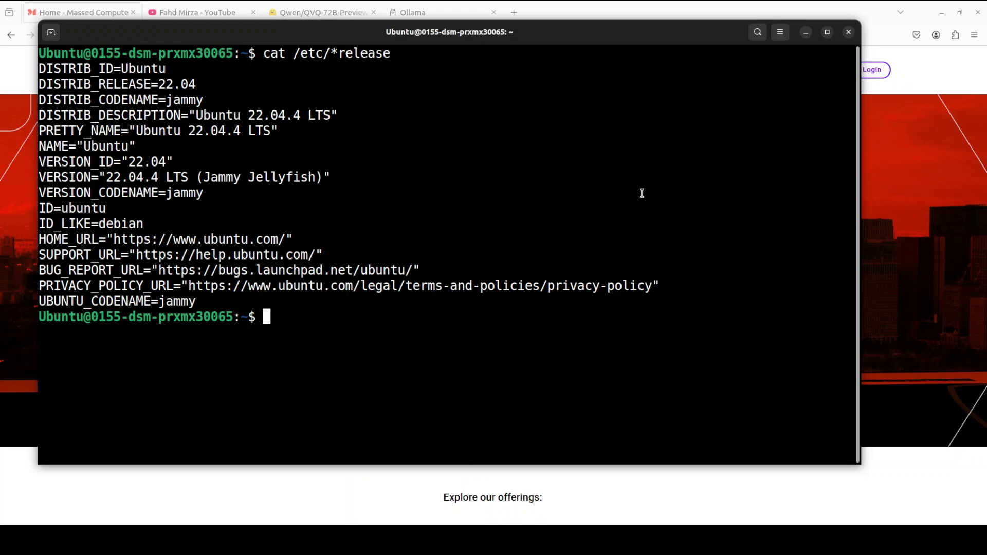
# Run nvidia-smi to confirm one NVIDIA H100 PCIe with 81559MiB, then show the Ollama website
pyautogui.write('nvidia-smi')
pyautogui.press('Return')
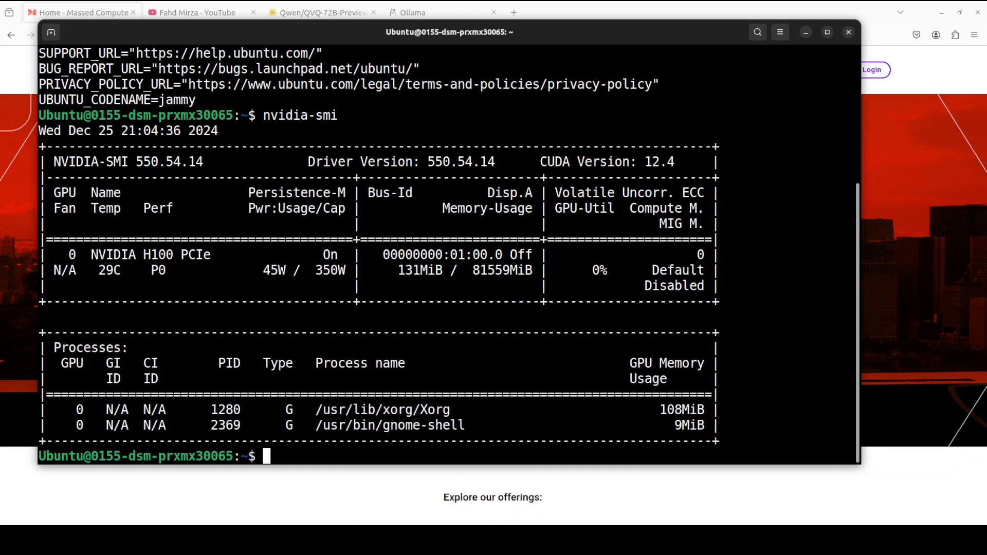
pyautogui.click(425, 13)
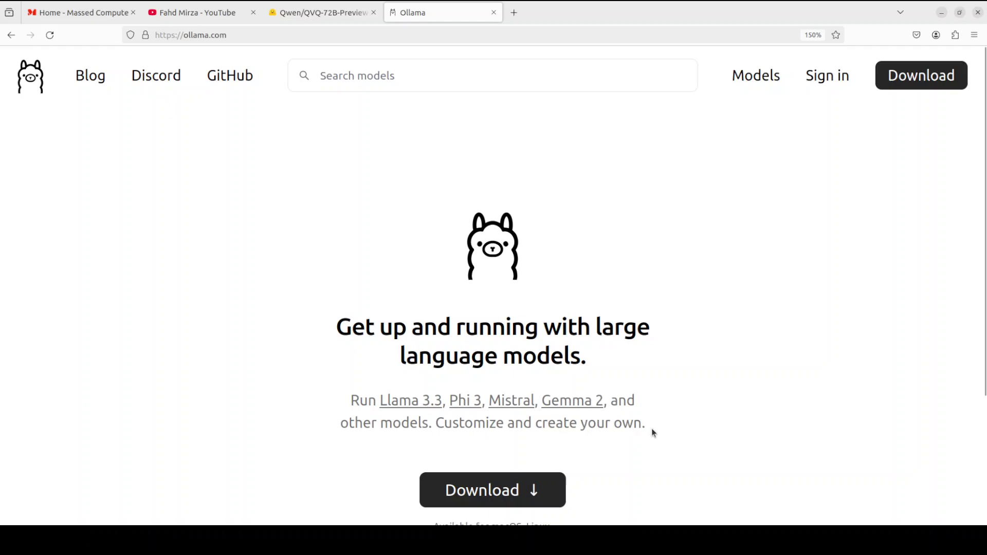
pyautogui.click(480, 491)
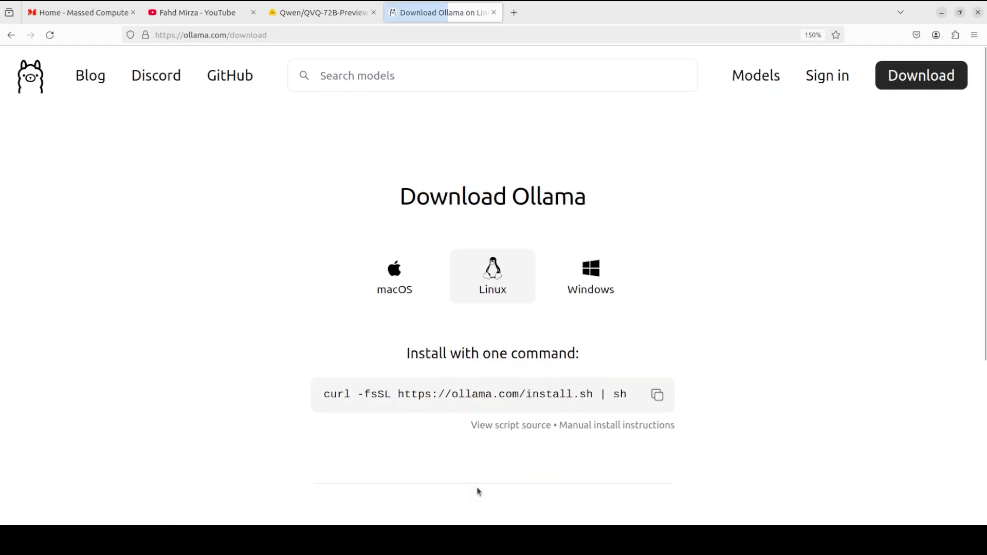
pyautogui.click(663, 401)
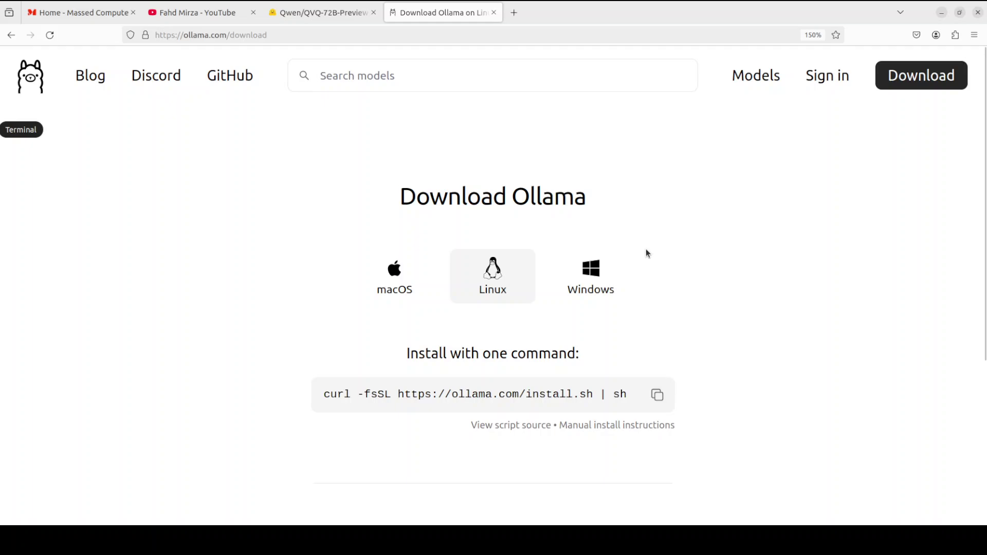
pyautogui.hotkey('alt', 'Tab')
# Install Ollama with NVIDIA GPU support by running the pasted curl install script
pyautogui.rightClick(510, 350)
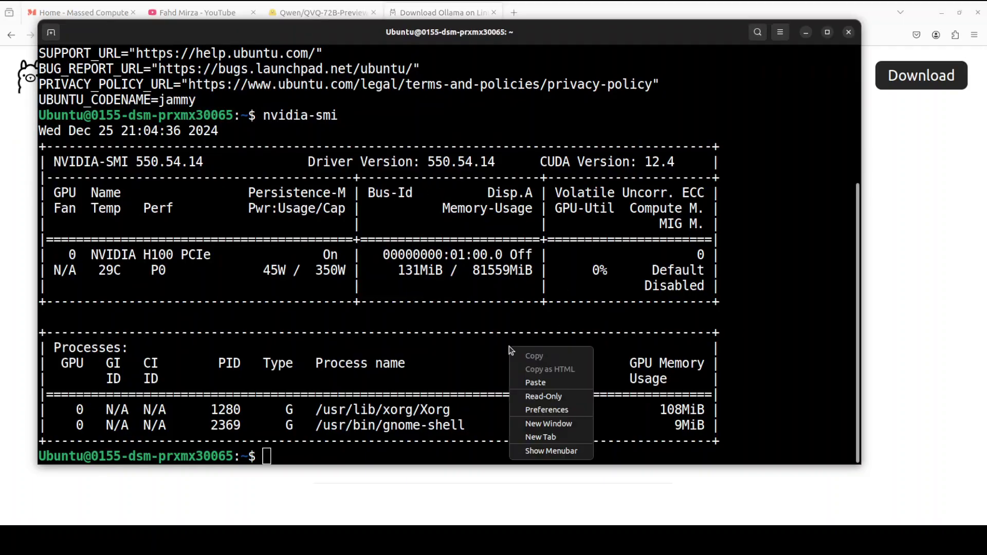
pyautogui.click(560, 383)
pyautogui.press('Return')
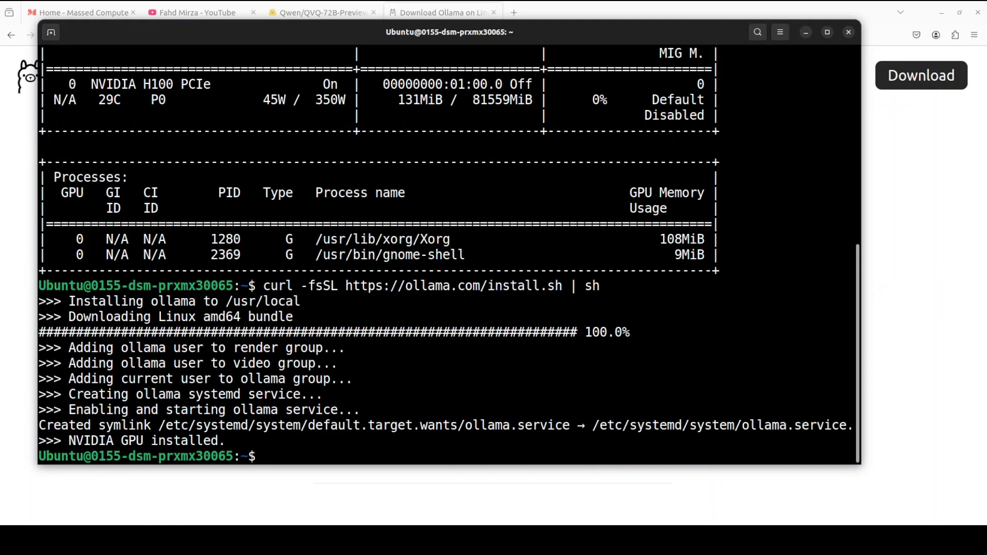
# Clear the terminal and list the locally installed Ollama models with ollama list
pyautogui.write('clear')
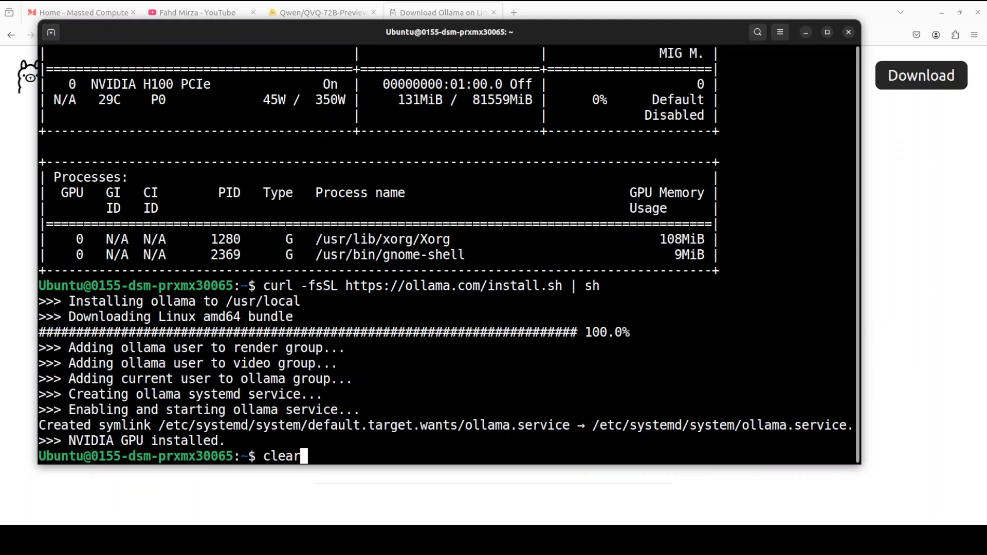
pyautogui.press('Return')
pyautogui.write('p;;a,a')
pyautogui.press('BackSpace')
pyautogui.press('BackSpace')
pyautogui.press('BackSpace')
pyautogui.press('BackSpace')
pyautogui.press('BackSpace')
pyautogui.press('BackSpace')
pyautogui.press('BackSpace')
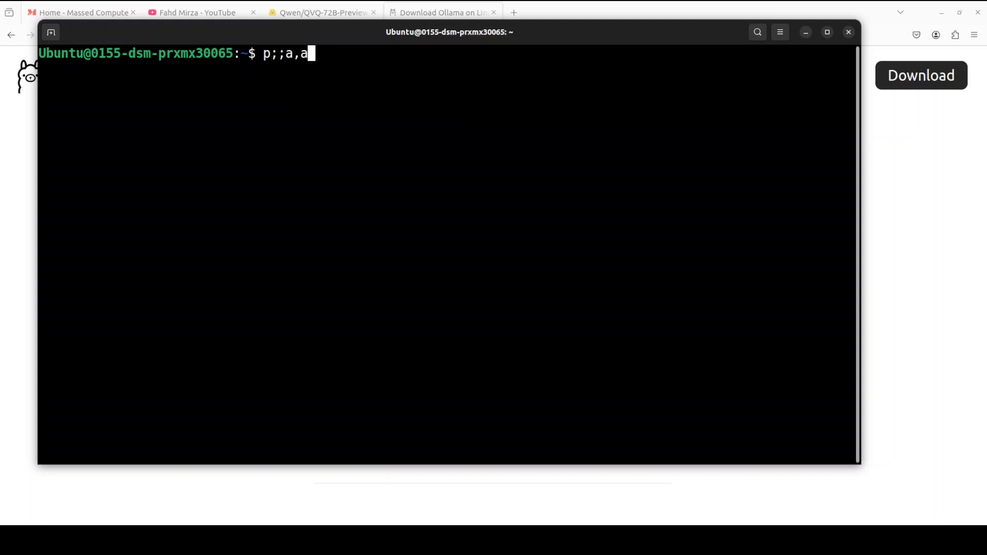
pyautogui.write('ollama list')
pyautogui.press('Return')
# Run ollama run hf.co/bartowski/QVQ-72B-Preview-GGUF:Q4_K_M to pull the 47 GB model
pyautogui.rightClick(372, 123)
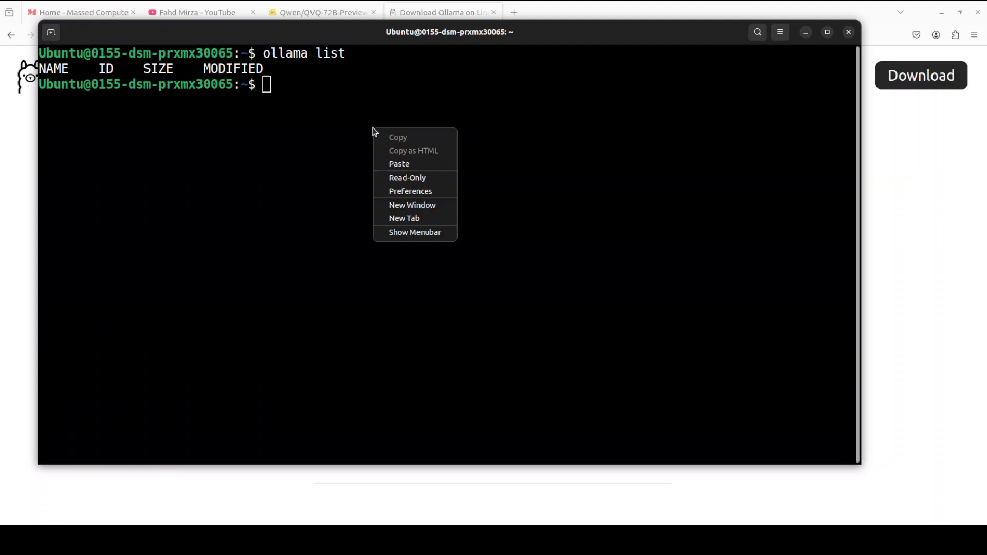
pyautogui.click(414, 163)
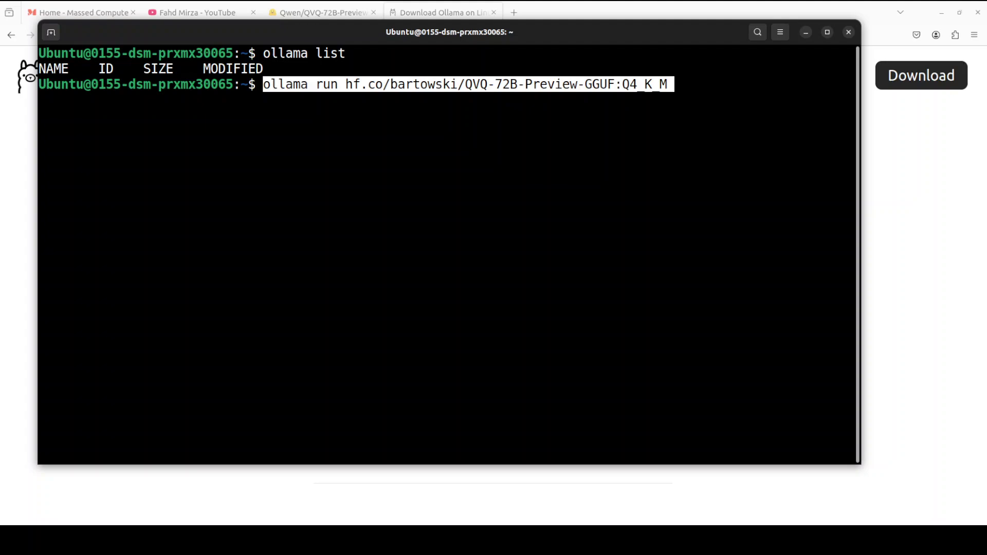
pyautogui.press('Return')
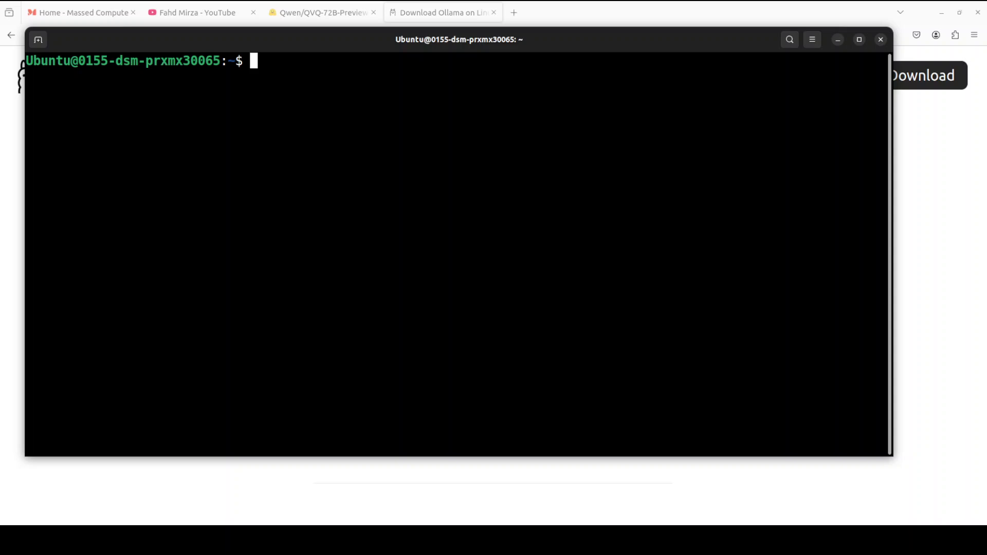
# Create and activate the openwebui conda environment, then pip install torch, transformers and Open WebUI
pyautogui.rightClick(302, 170)
pyautogui.click(329, 205)
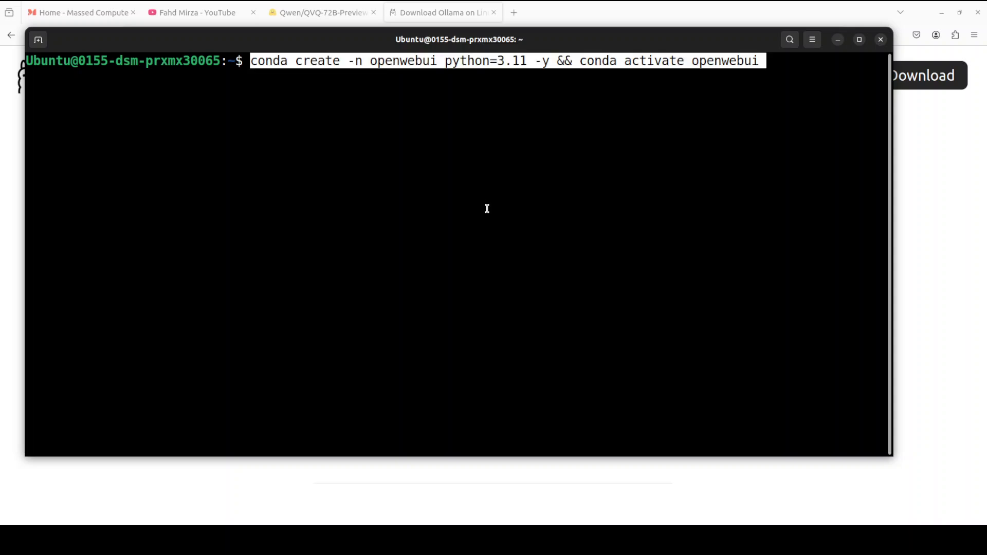
pyautogui.press('Return')
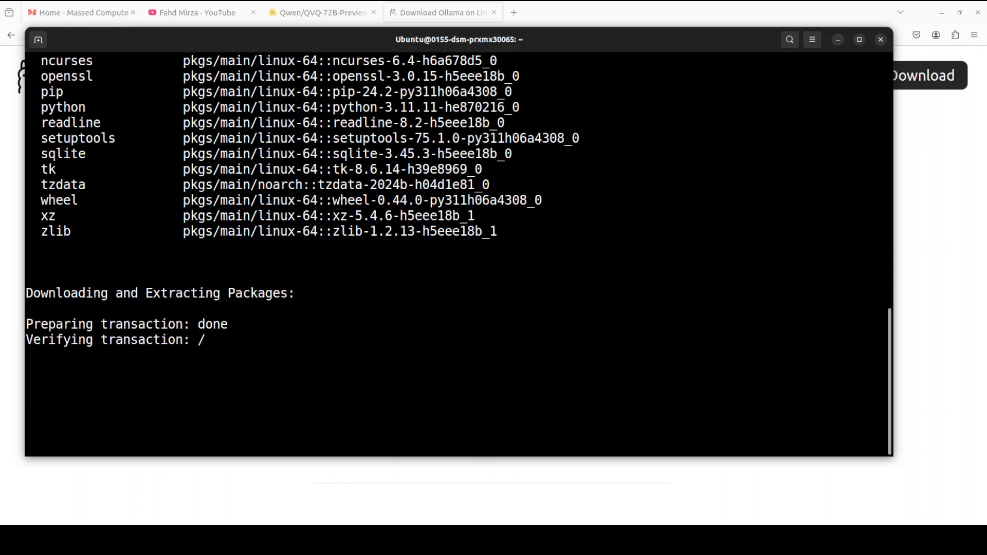
pyautogui.rightClick(444, 236)
pyautogui.click(491, 271)
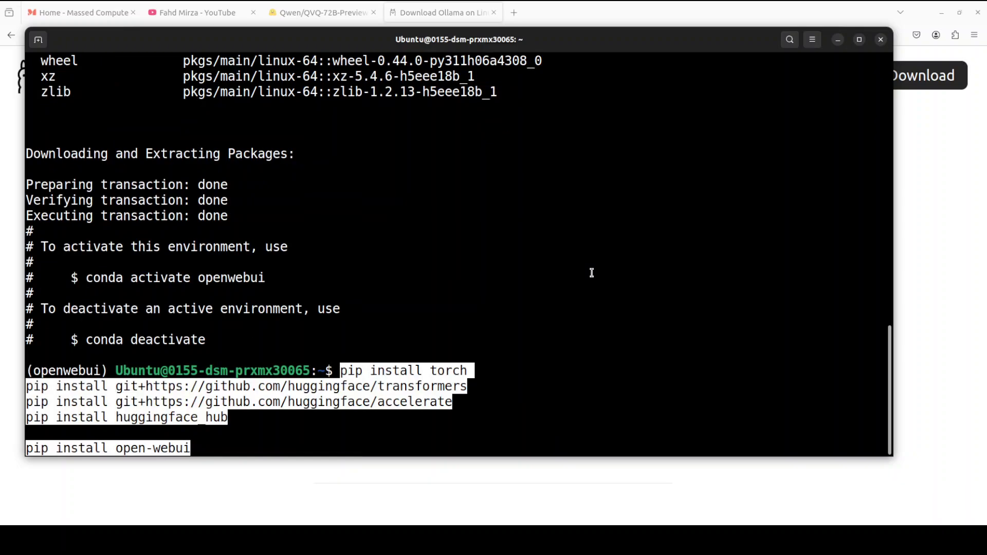
pyautogui.press('Return')
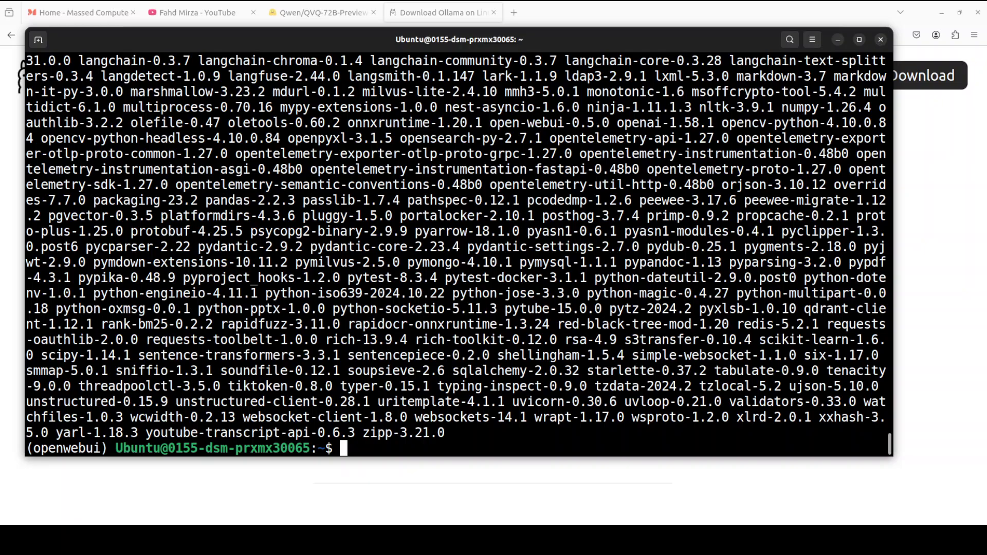
# Start Open WebUI with open-webui serve on port 8080
pyautogui.rightClick(471, 222)
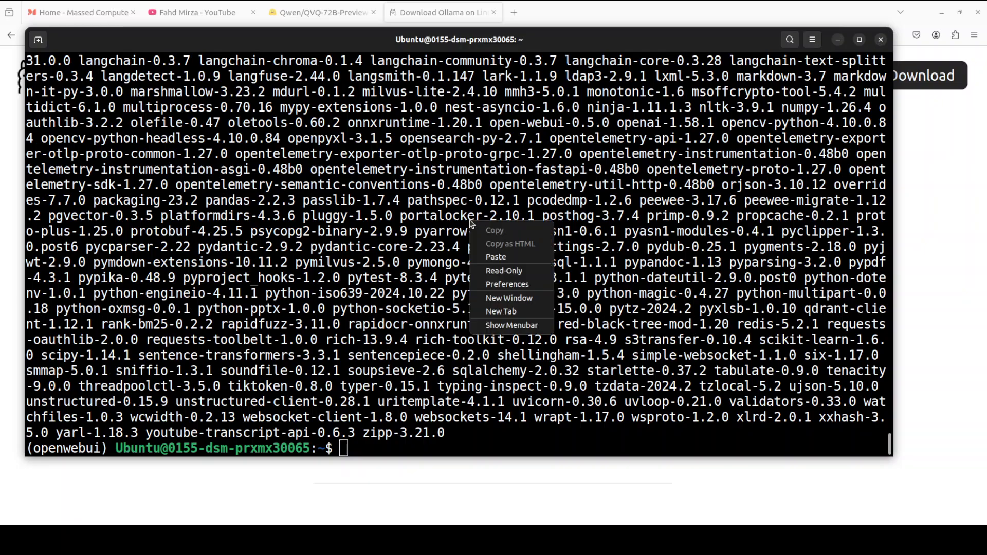
pyautogui.click(502, 254)
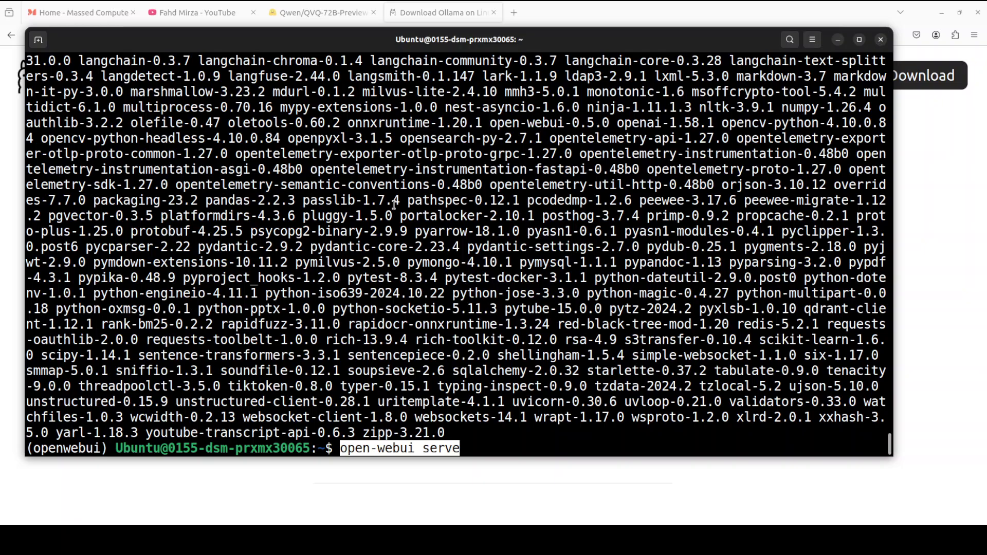
pyautogui.press('Return')
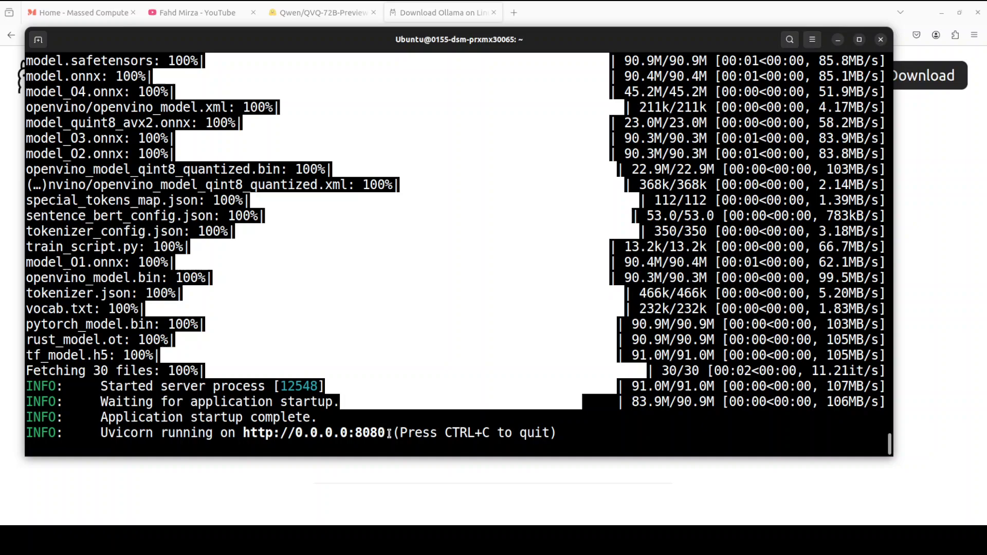
# Minimize the terminal, then bring back the terminal running the QVQ model download
pyautogui.click(839, 45)
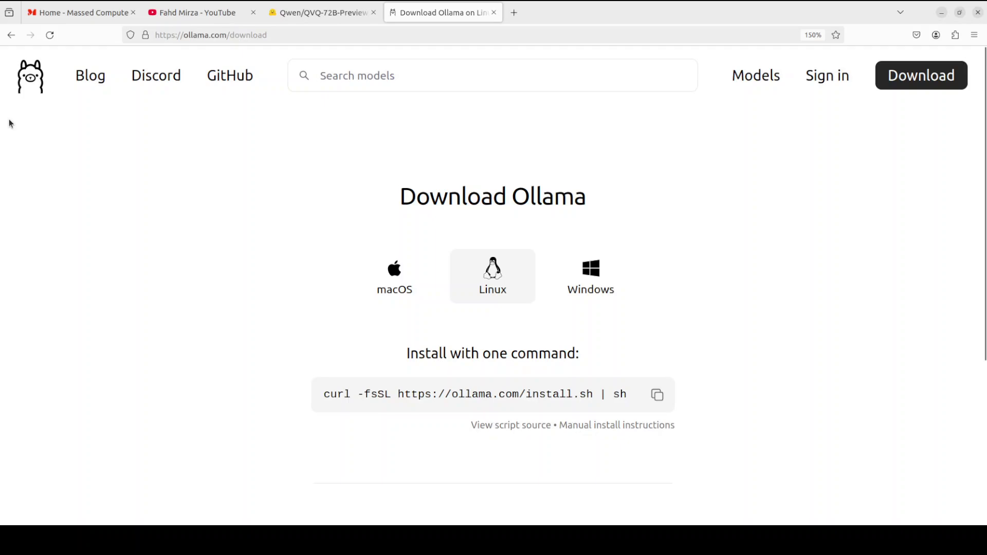
pyautogui.click(15, 126)
pyautogui.click(15, 126)
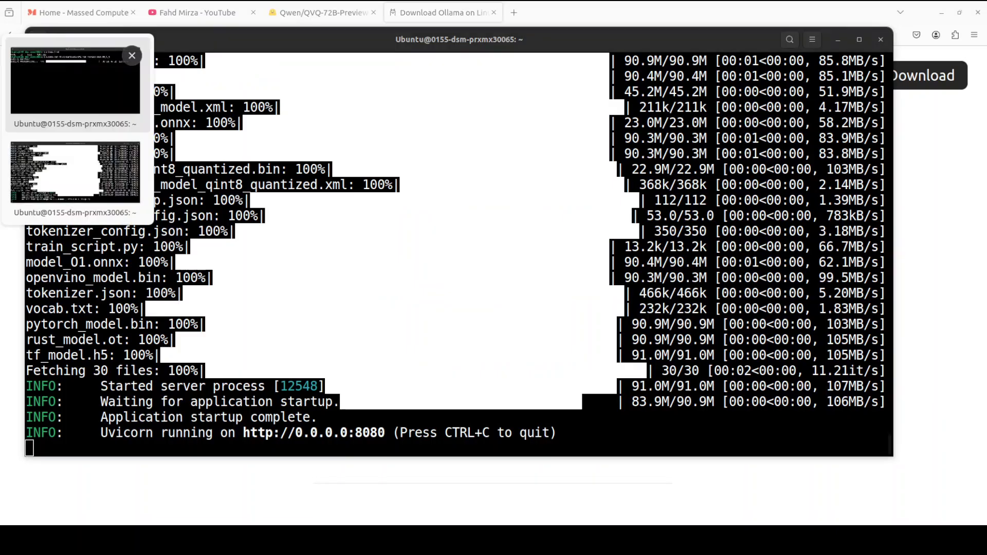
pyautogui.click(103, 96)
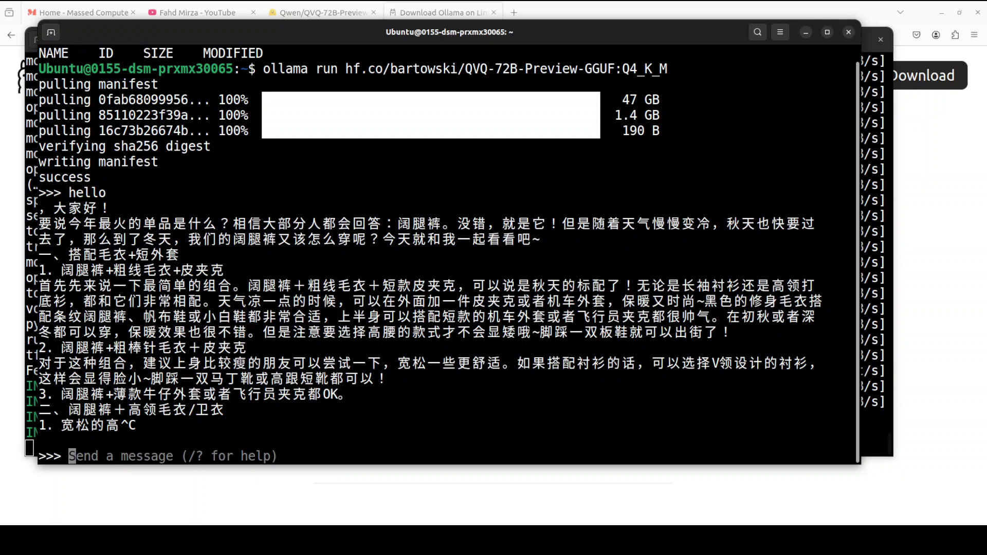
# Send the model 'hello and reply in english' and select its garbled punctuation reply
pyautogui.write('hel')
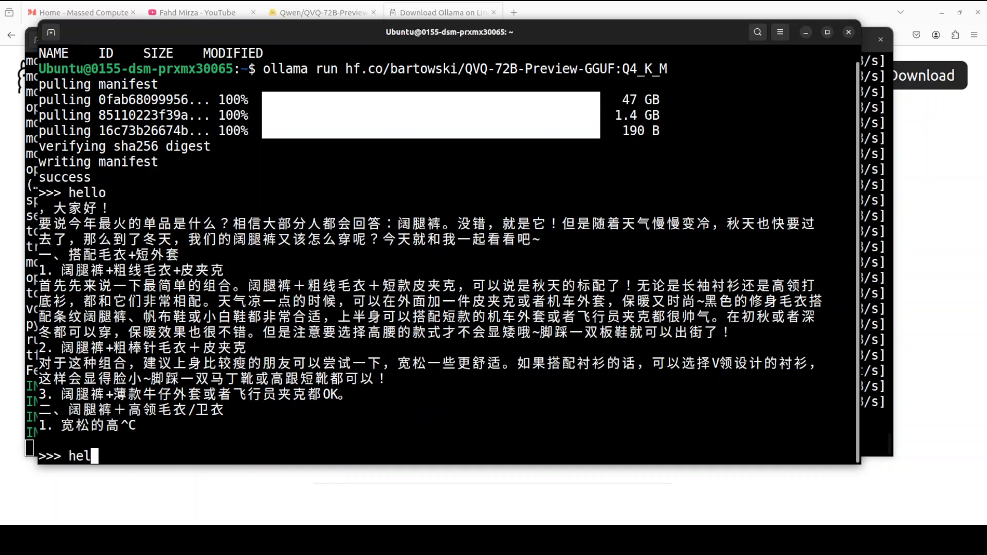
pyautogui.write('lo and reply i')
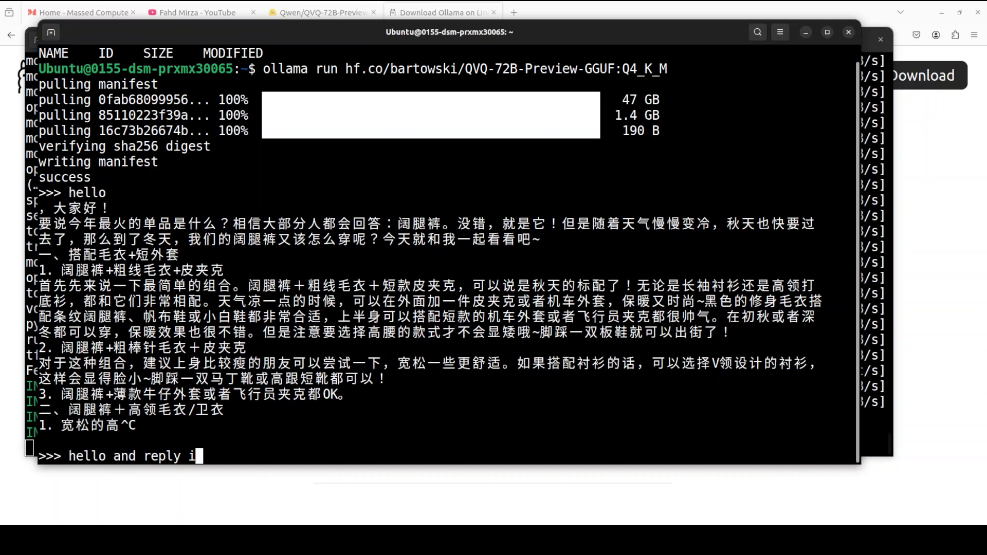
pyautogui.write('n english')
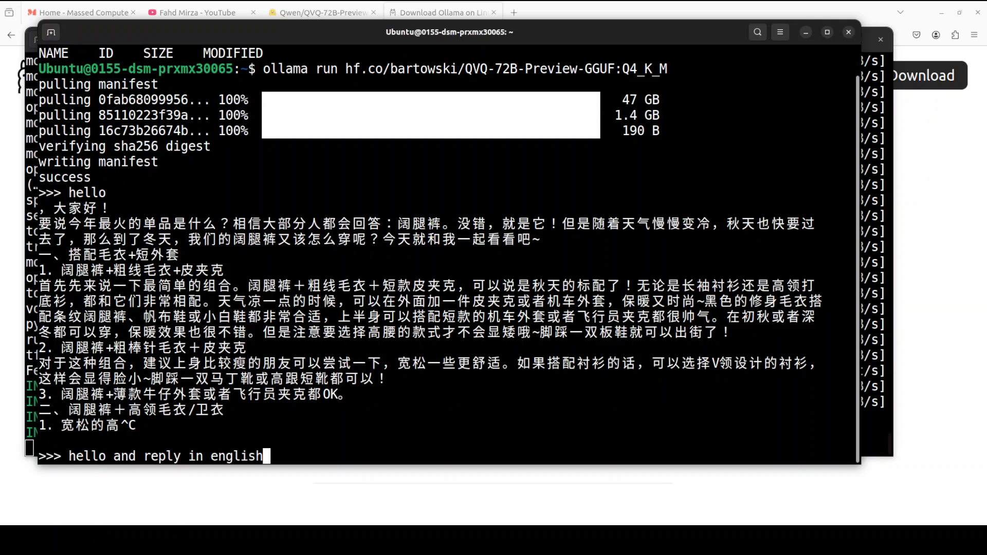
pyautogui.press('Return')
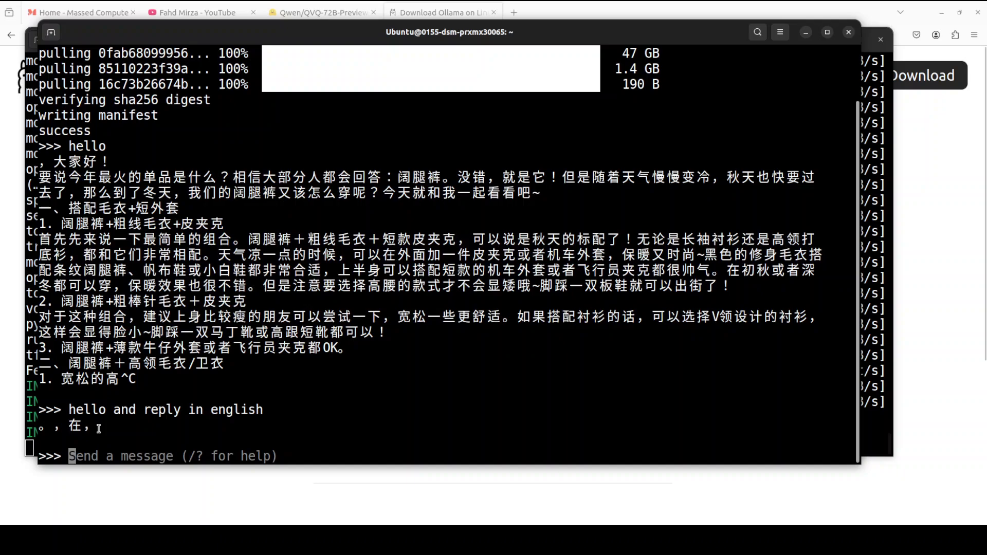
pyautogui.moveTo(99, 429); pyautogui.dragTo(38, 427)
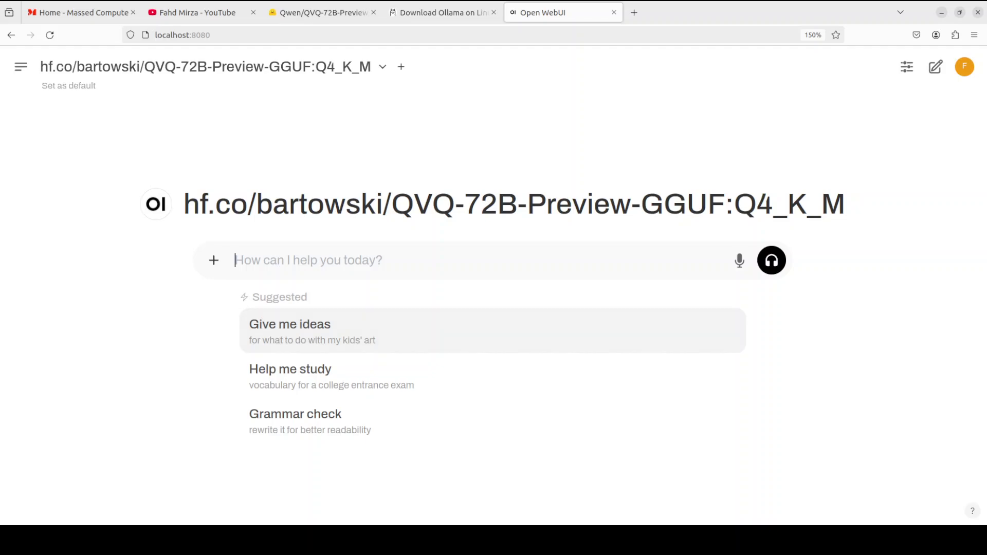
# Upload math3.png (6 ÷ 2(1+2) =) from the Home > math folder into the chat message
pyautogui.click(214, 261)
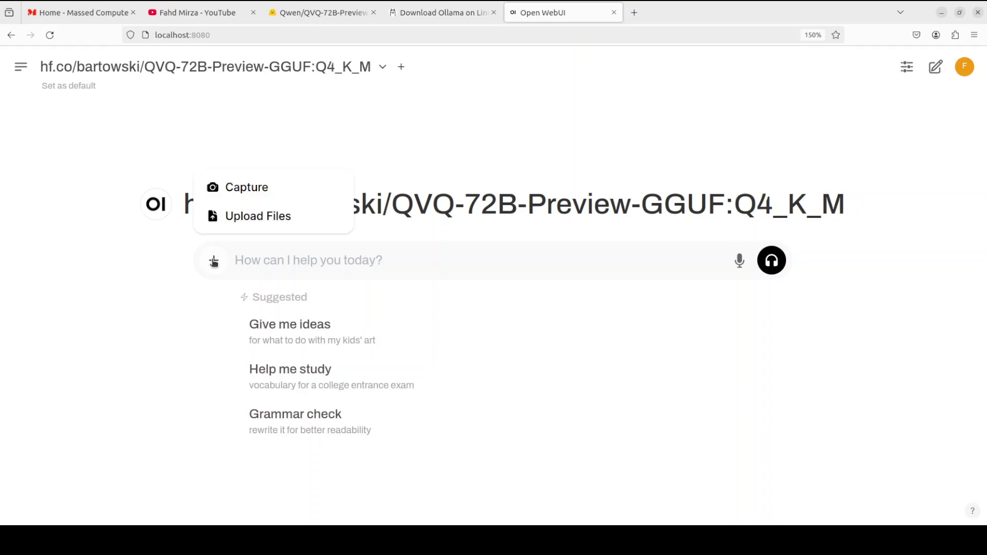
pyautogui.click(252, 217)
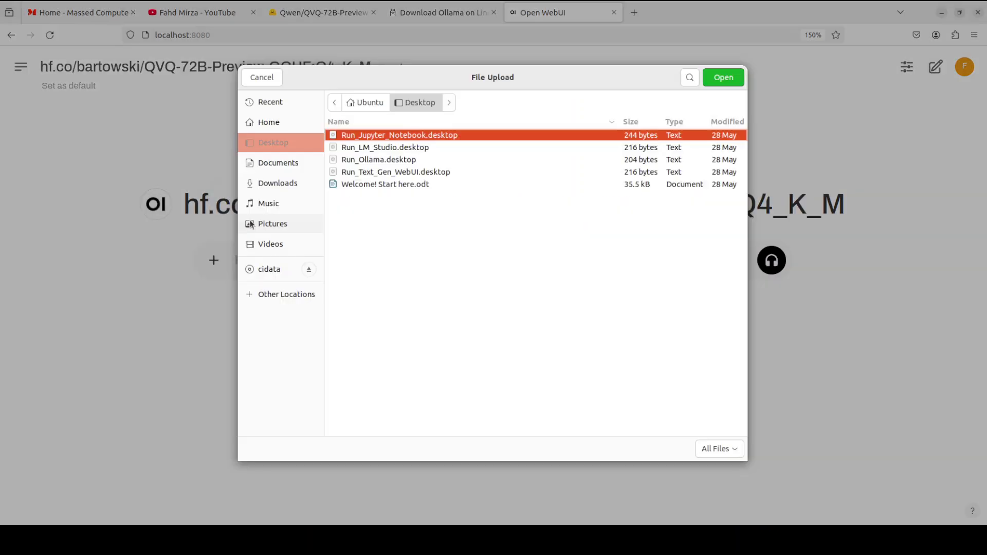
pyautogui.click(368, 101)
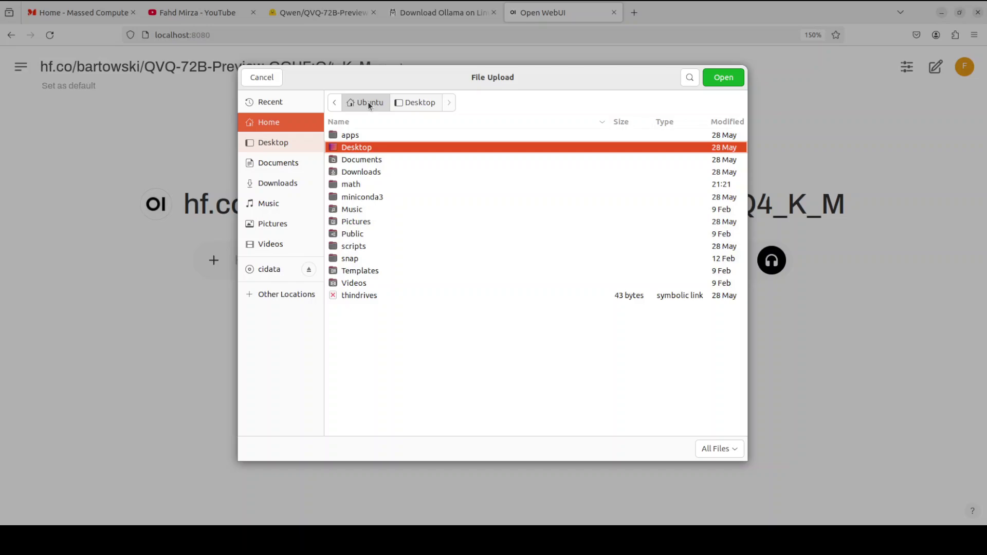
pyautogui.doubleClick(358, 185)
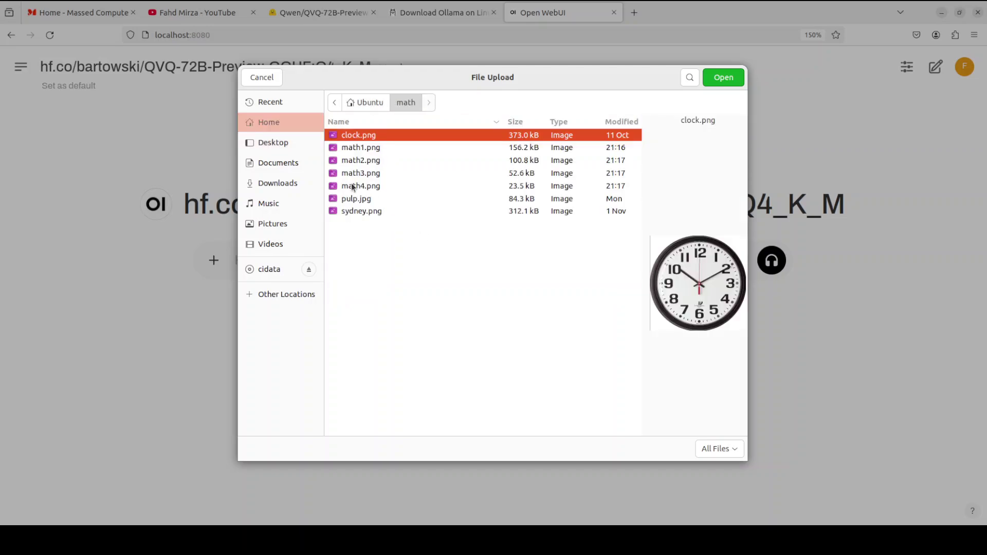
pyautogui.click(362, 148)
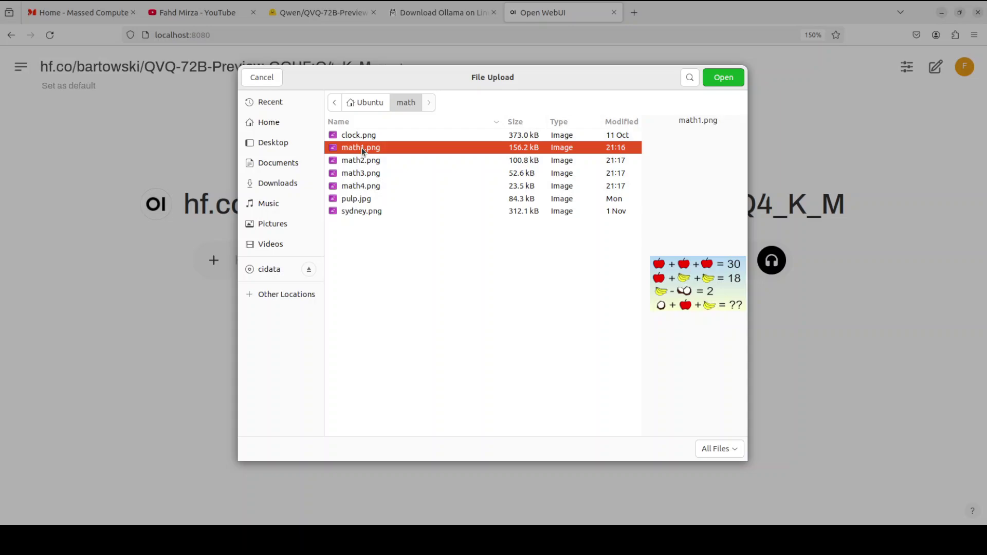
pyautogui.click(365, 161)
pyautogui.click(365, 179)
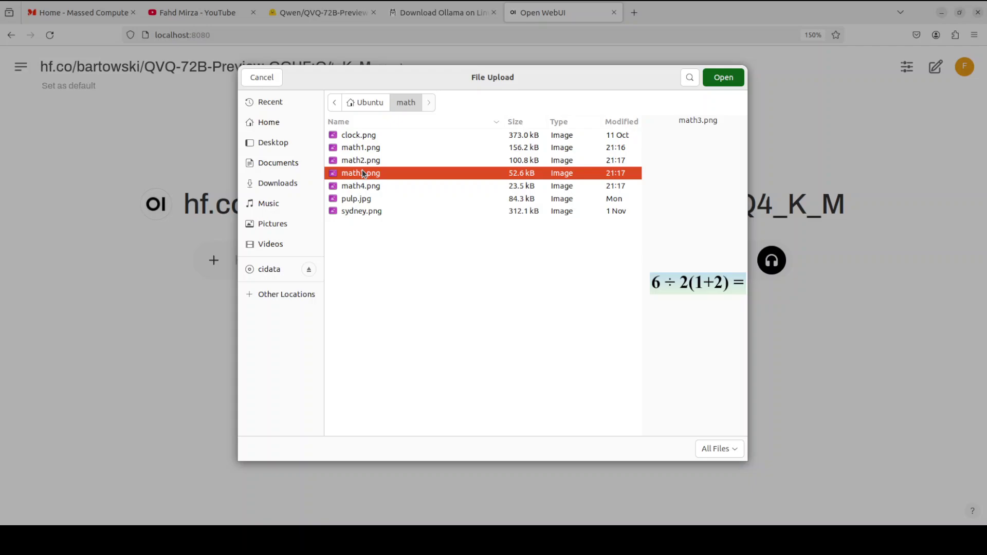
pyautogui.doubleClick(364, 174)
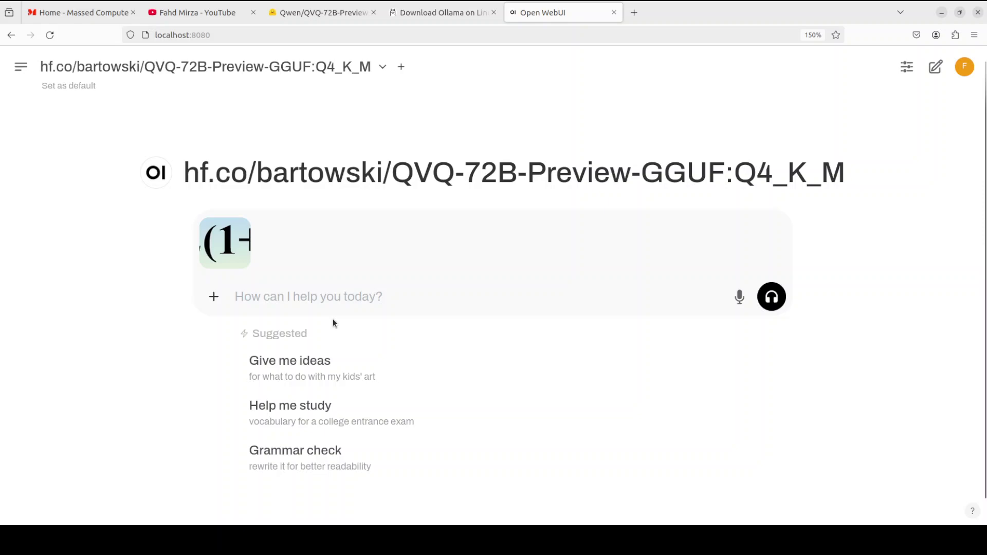
# Send 'solve the equation in the image', then the pasted banana square-root question, selecting the period reply
pyautogui.write('solve the equ')
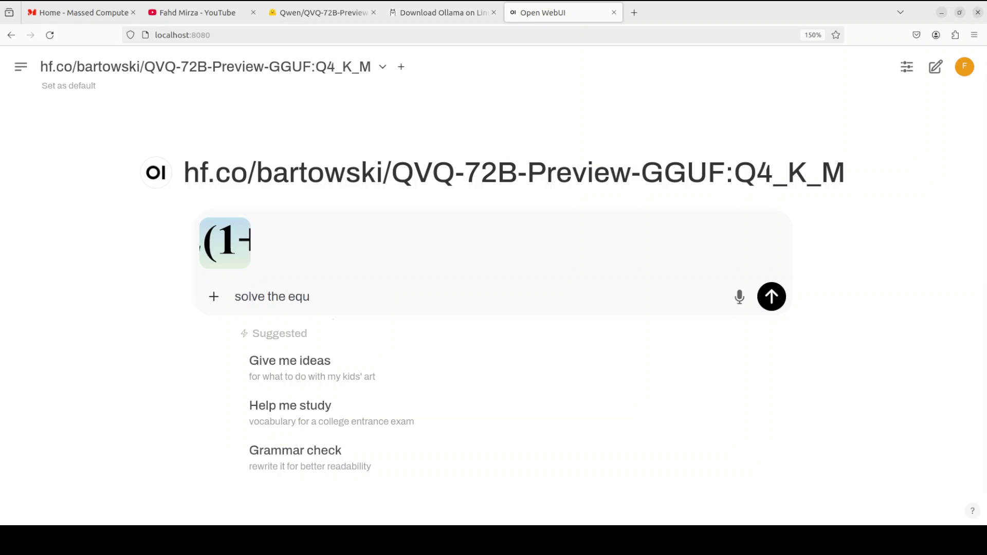
pyautogui.write('ation in the image')
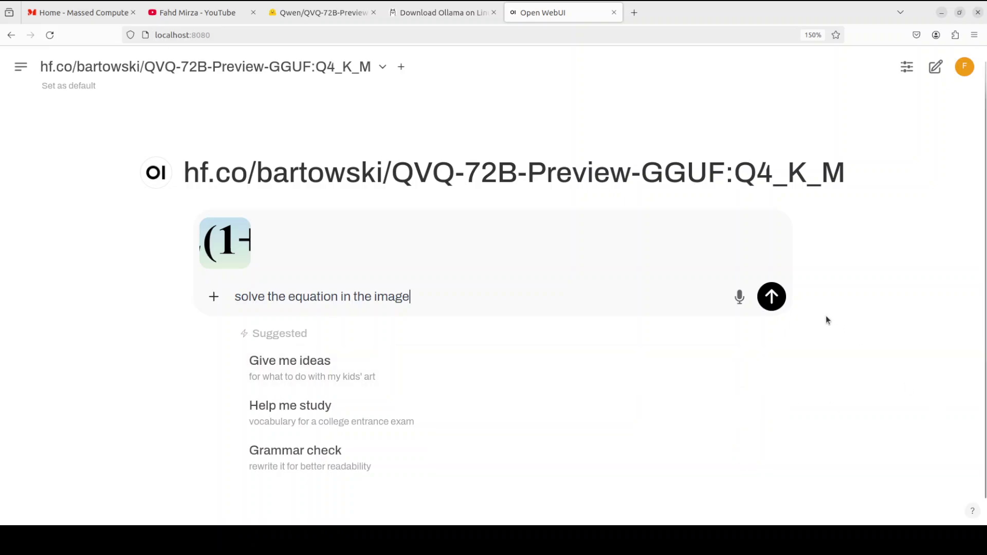
pyautogui.click(770, 299)
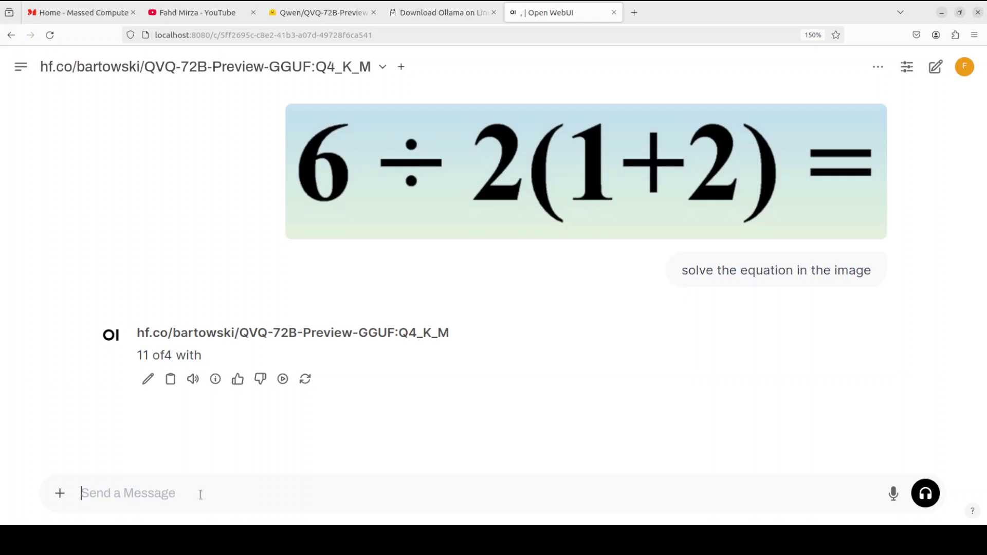
pyautogui.write('What is the square root of banana?')
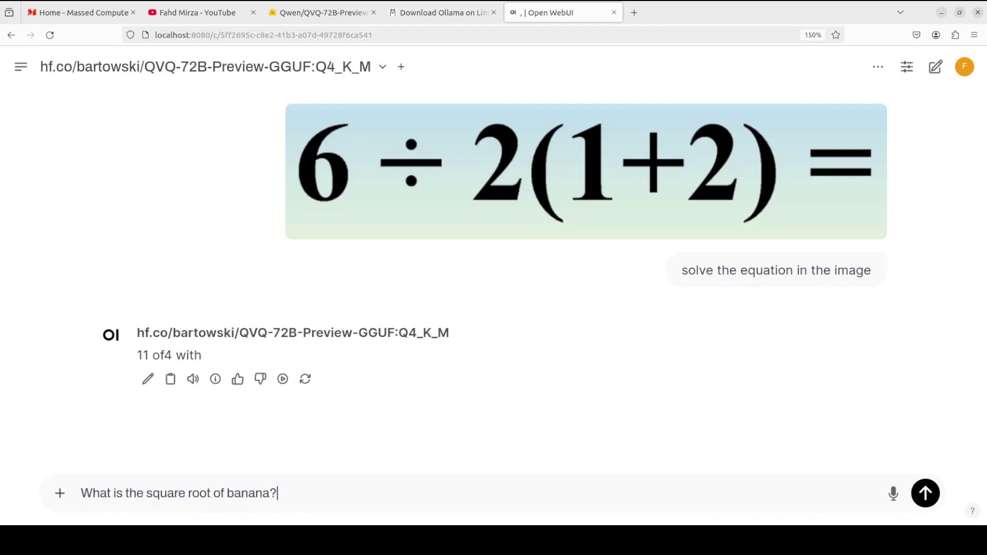
pyautogui.click(925, 494)
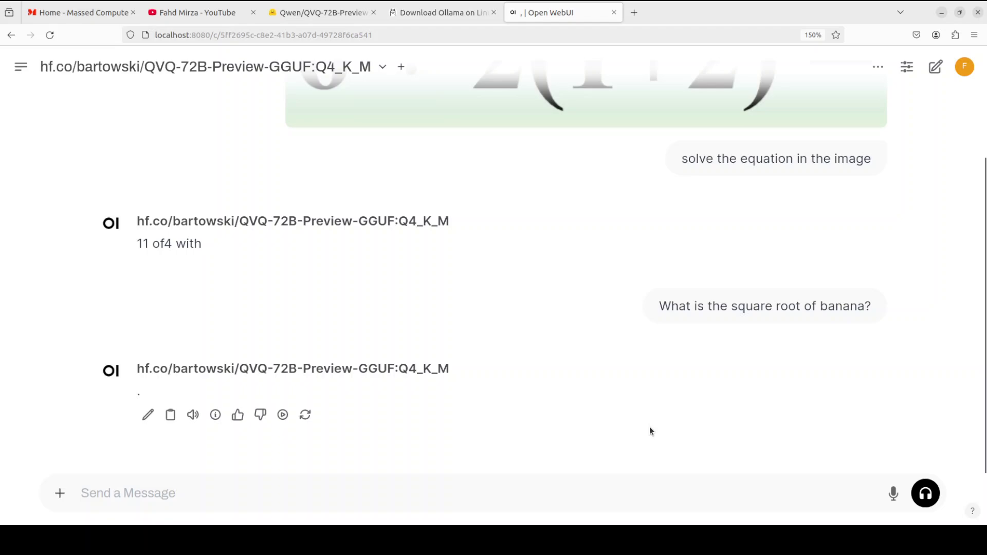
pyautogui.doubleClick(139, 392)
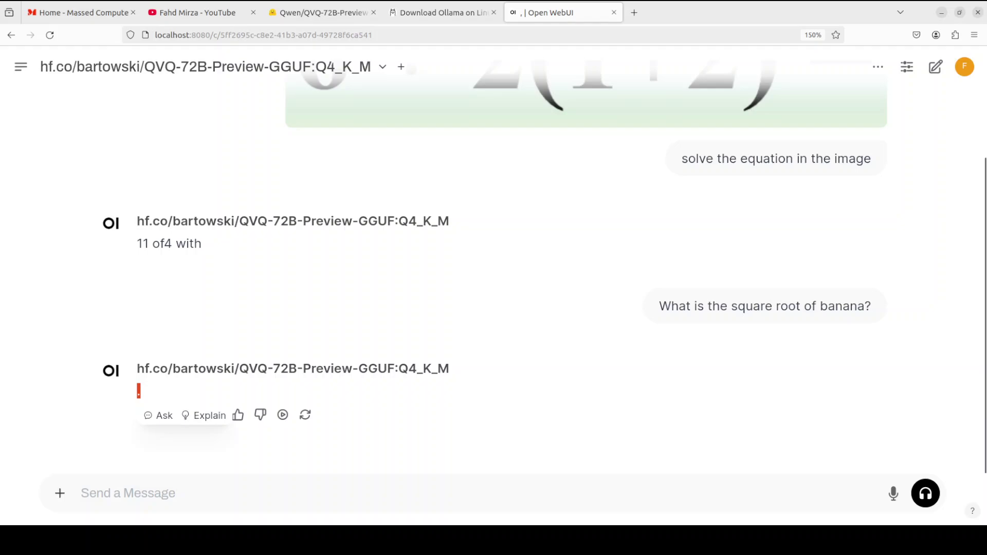
pyautogui.click(8, 130)
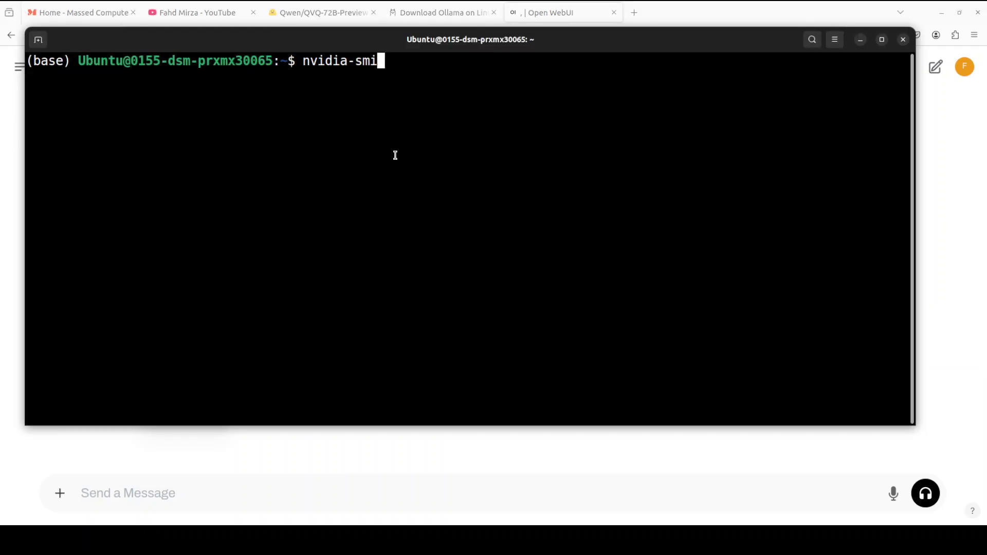
# Run nvidia-smi to see the ollama server using ~50GB of 81559MiB, then return to YouTube
pyautogui.press('Return')
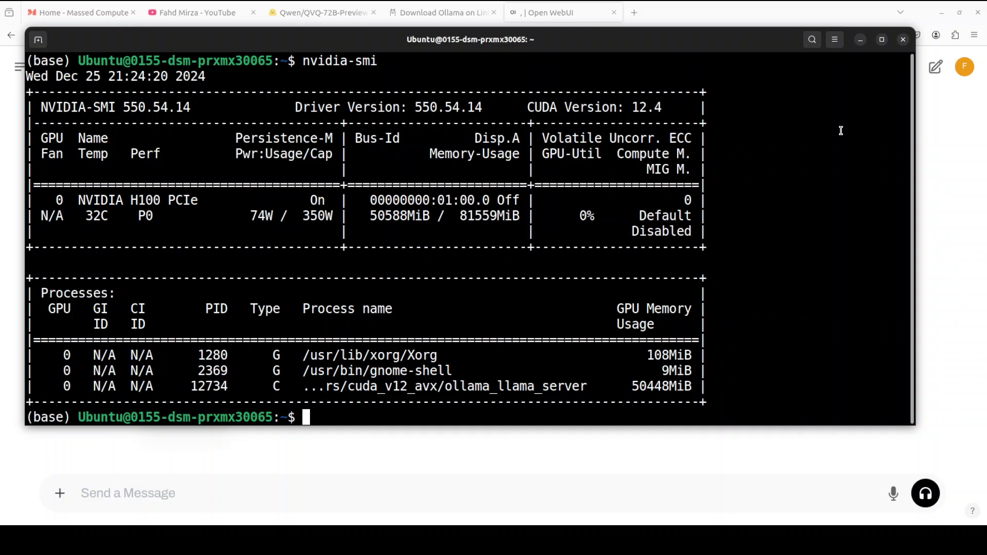
pyautogui.click(197, 11)
pyautogui.click(197, 11)
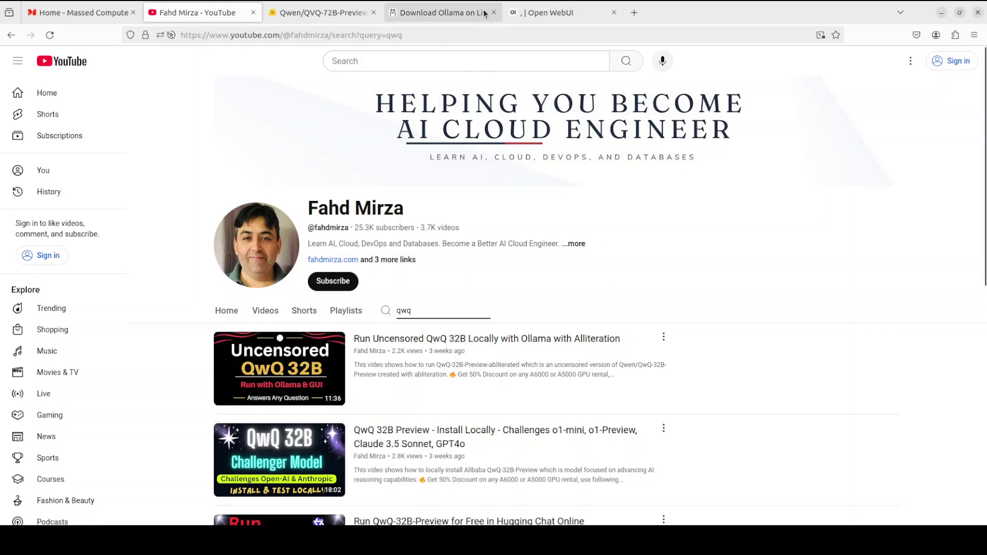
# Leave YouTube via the Download Ollama tab and return to the Open WebUI chat
pyautogui.click(449, 15)
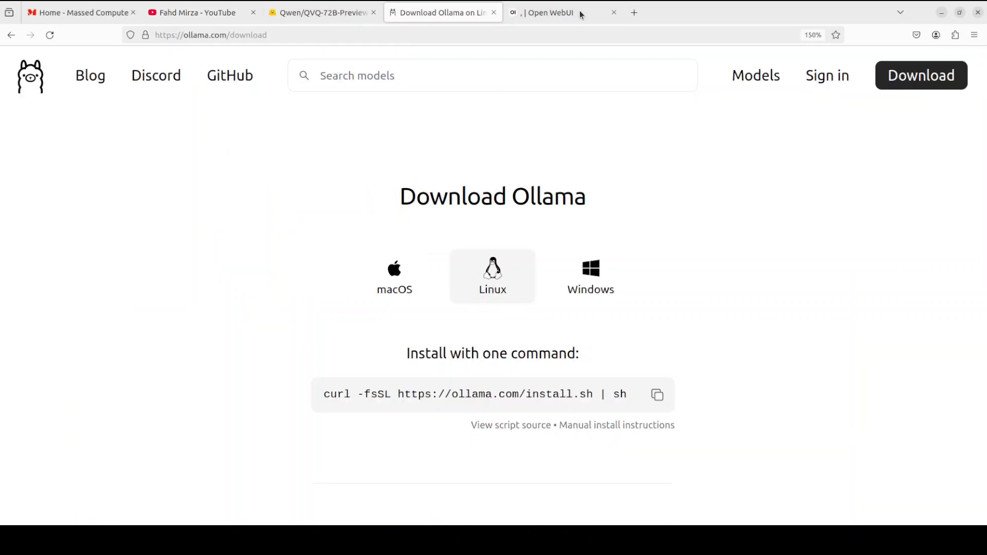
pyautogui.click(543, 14)
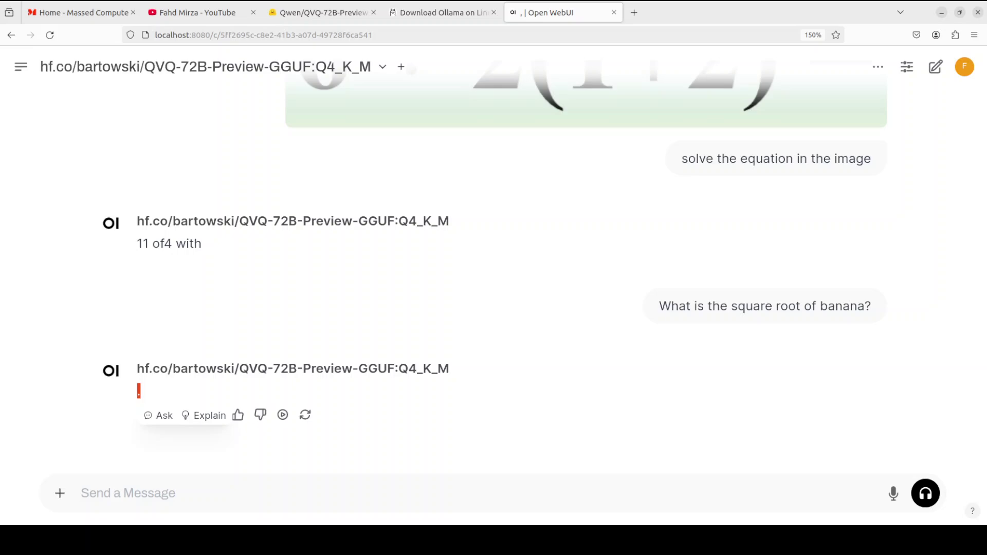
# Ask QVQ-72B-Preview 'what is the capital of China?' again in the message box
pyautogui.click(212, 492)
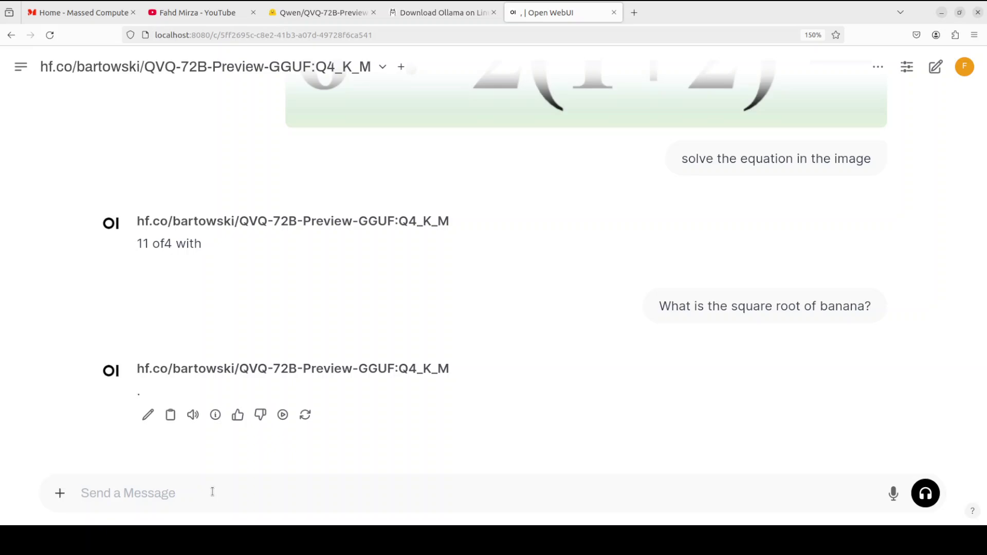
pyautogui.write('what is the')
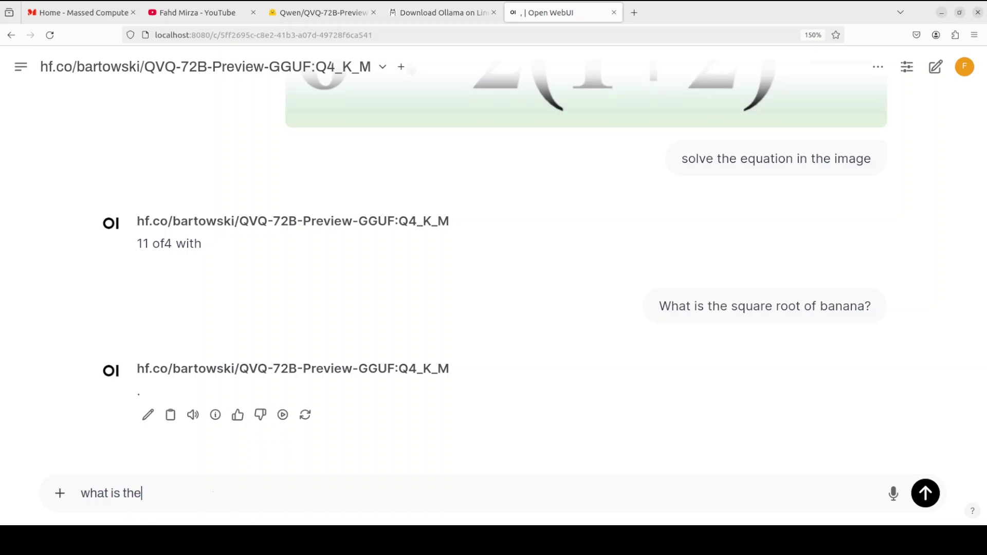
pyautogui.write(' capital of Chi')
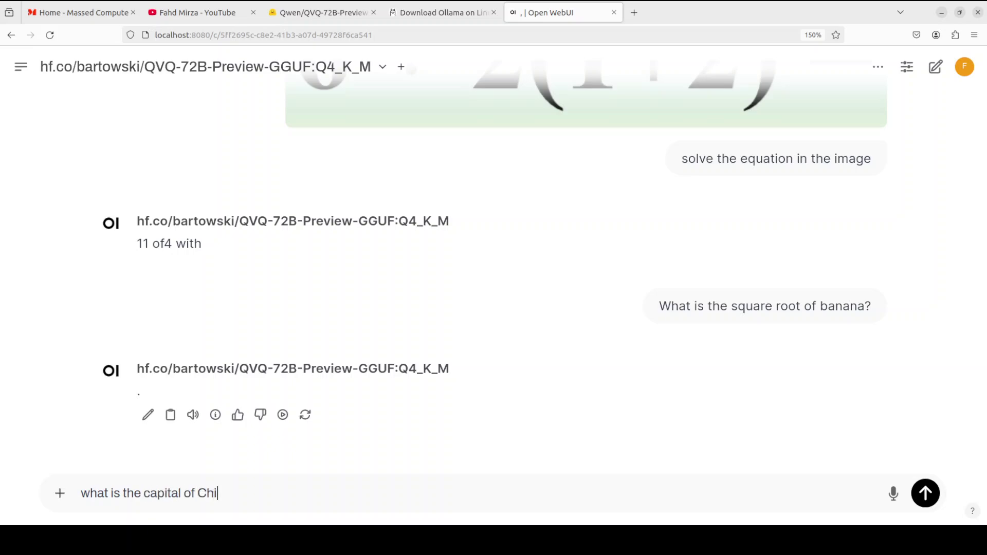
pyautogui.write('na?')
pyautogui.press('Return')
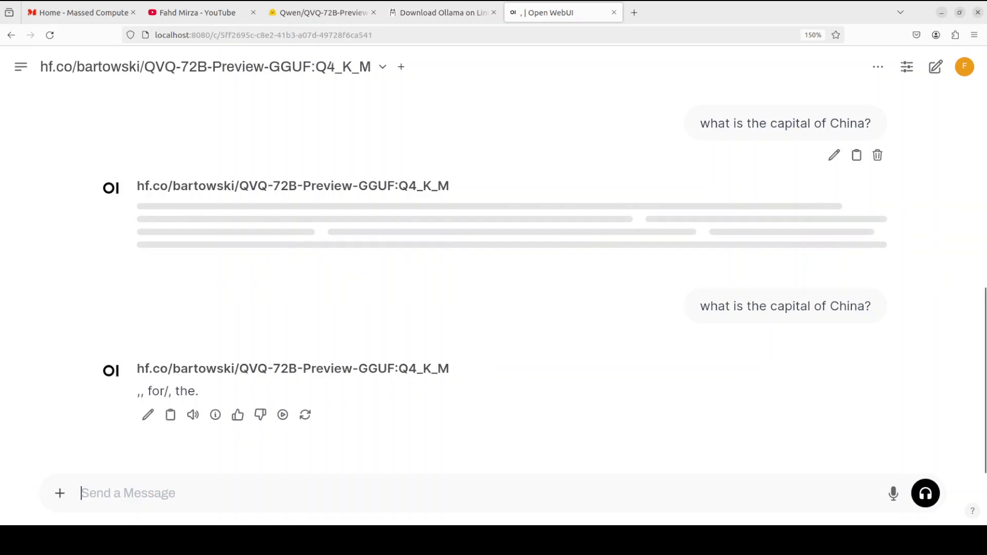
# Switch from the Hugging Face QVQ-72B-Preview page to the YouTube channel's qwq search results
pyautogui.click(322, 15)
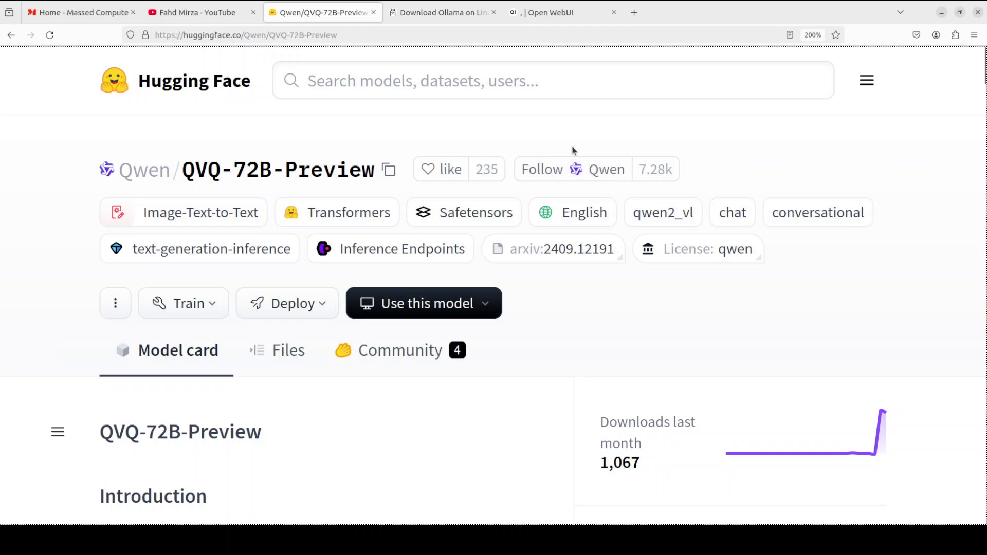
pyautogui.hotkey('ctrl', 'pageup')
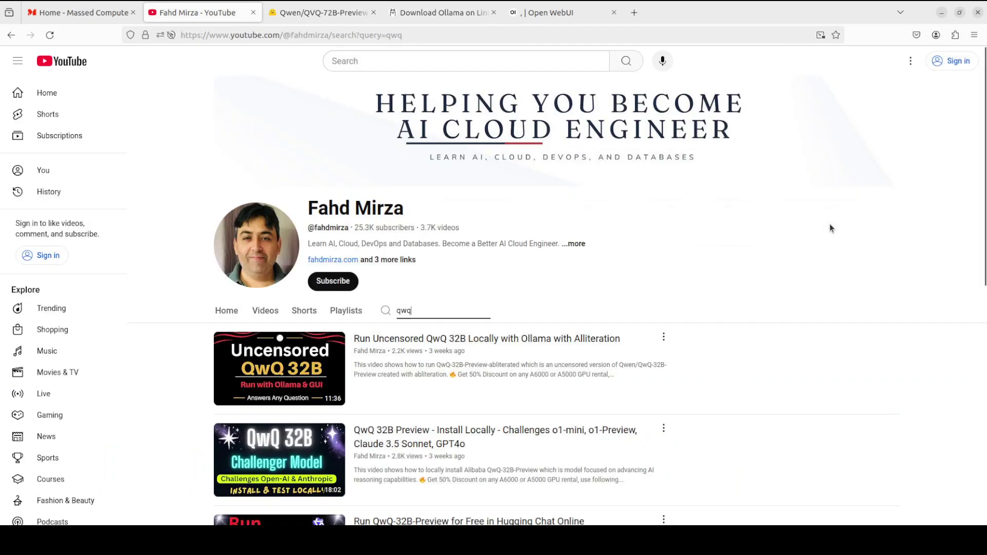